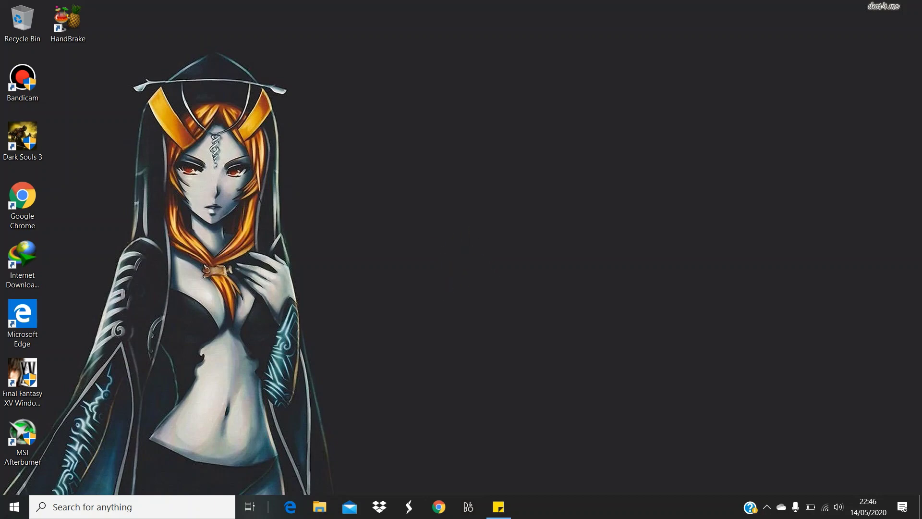
Toggle Game Bar's record-game-clips switch off and on twice in Gaming settings, then leave Settings.
click(15, 507)
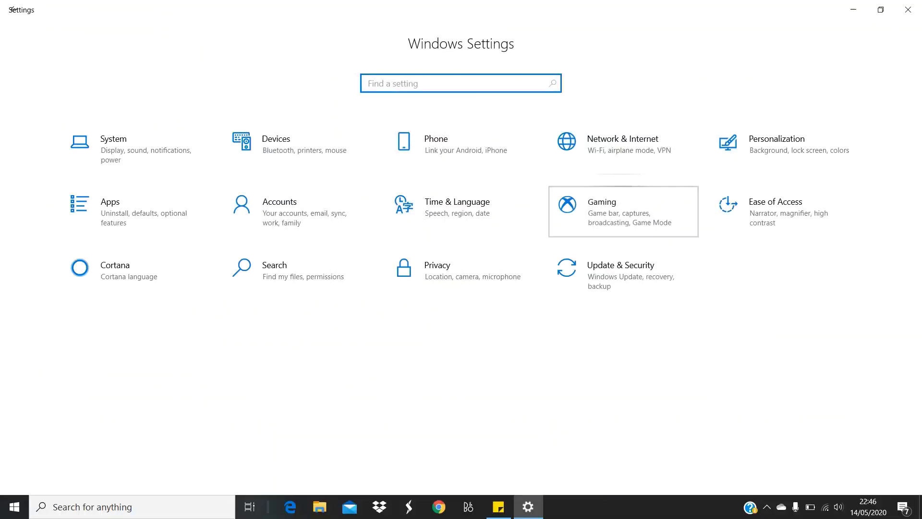
click(599, 209)
click(220, 116)
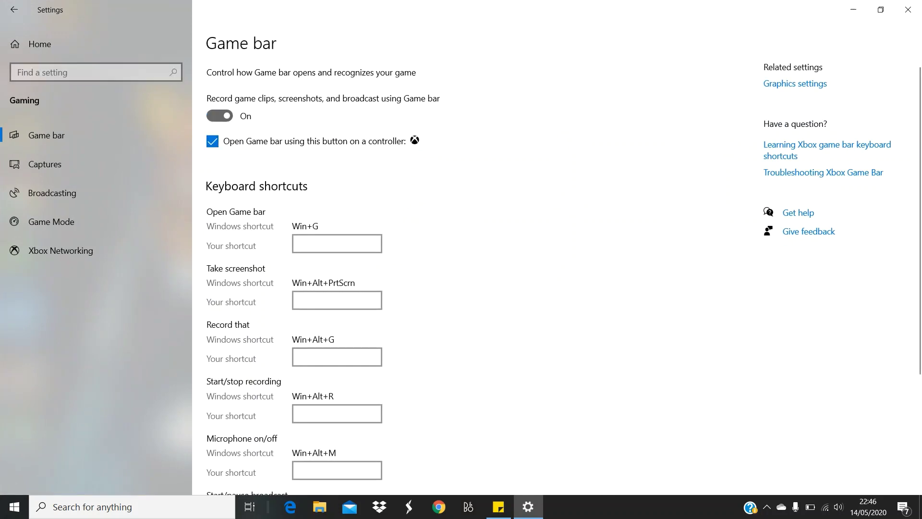
click(220, 116)
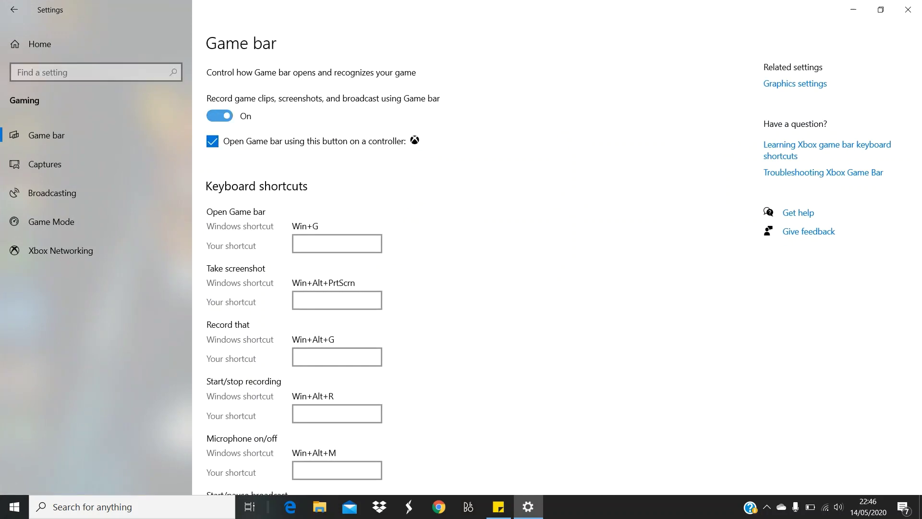
click(219, 116)
click(219, 116)
click(907, 9)
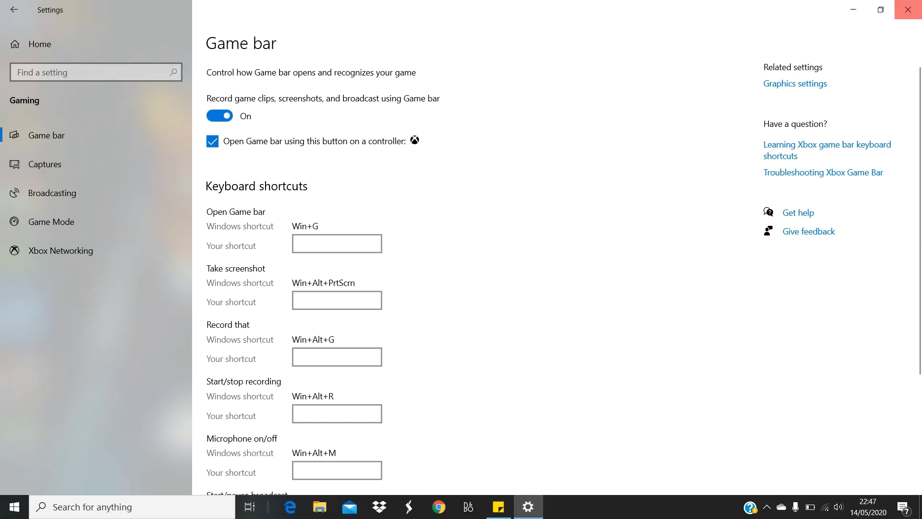
Reopen Windows Settings from Start and go into the Apps & features list.
click(14, 507)
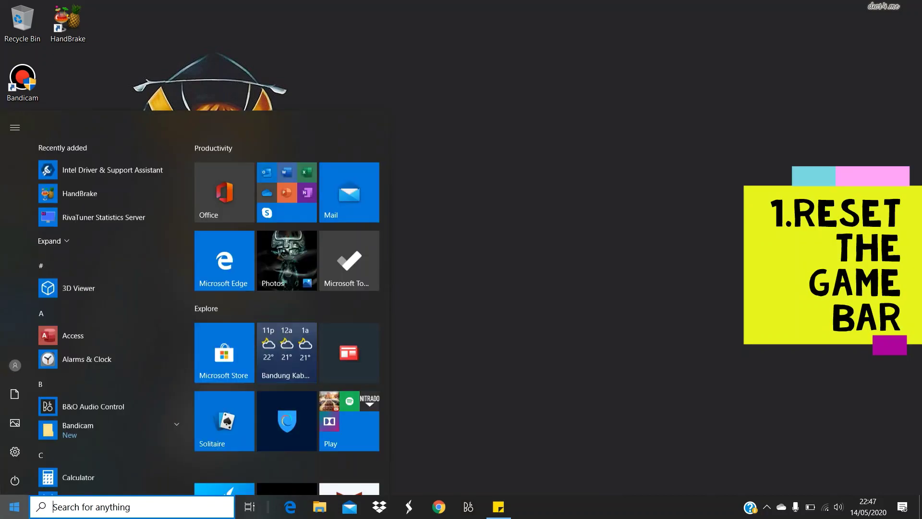
click(15, 451)
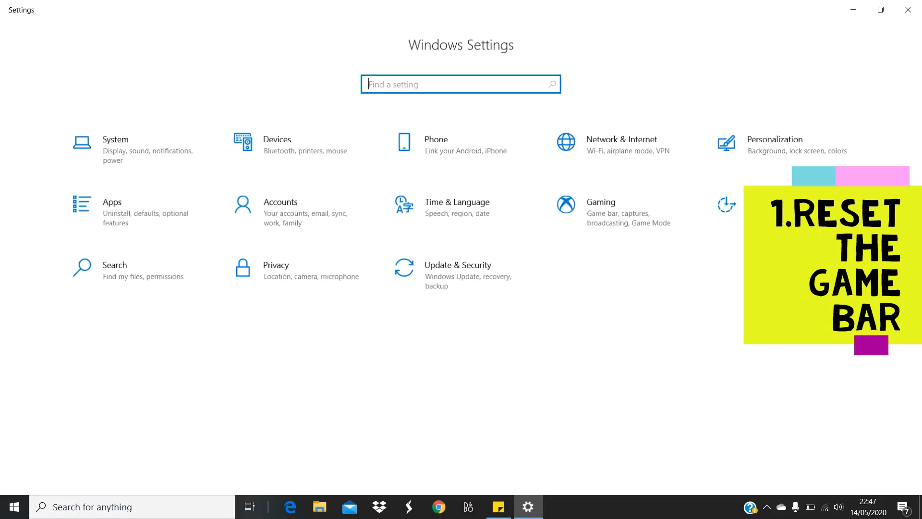
click(137, 216)
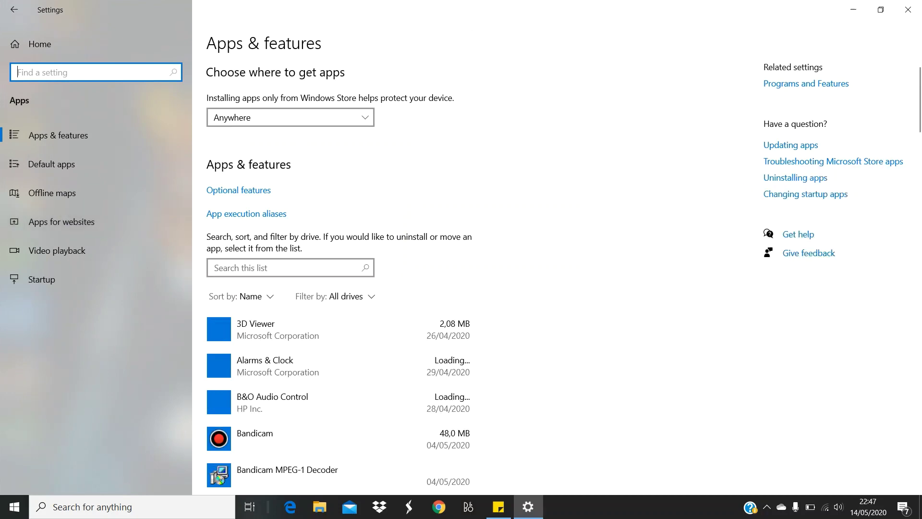
scroll(339, 288, down, 5)
scroll(339, 274, down, 5)
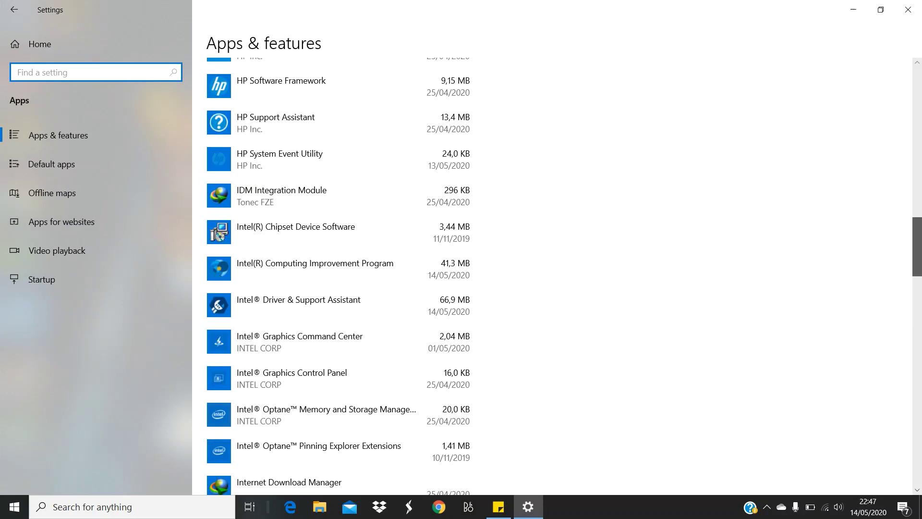
scroll(339, 274, down, 5)
scroll(339, 274, down, 5)
scroll(339, 288, down, 5)
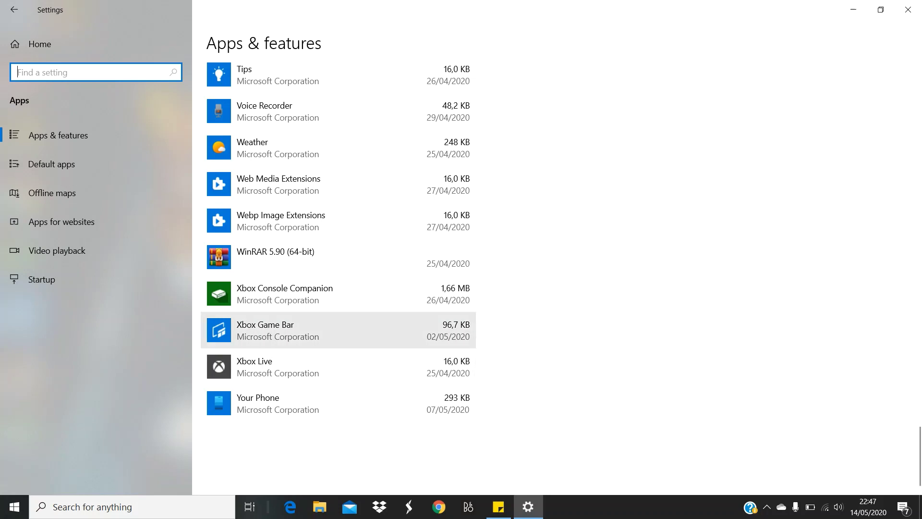
Expand Xbox Game Bar, enter its Advanced options and focus the Reset button.
click(339, 330)
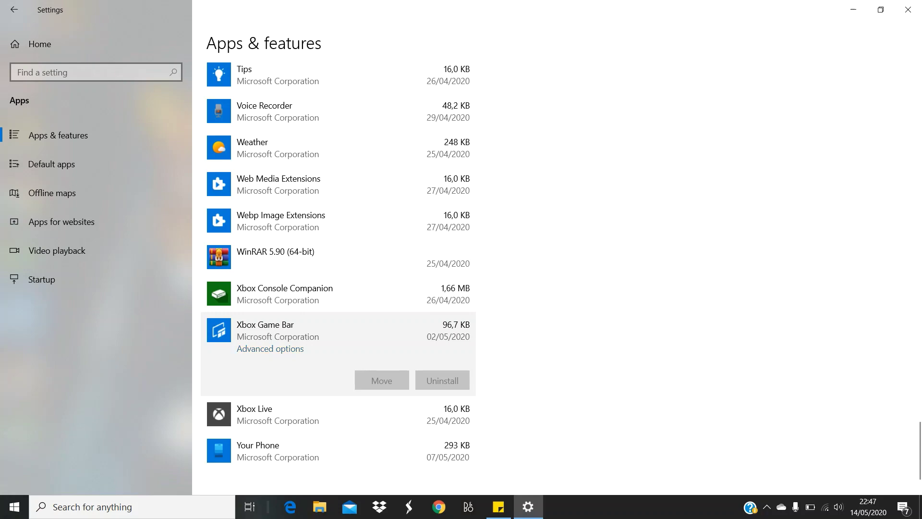
click(270, 348)
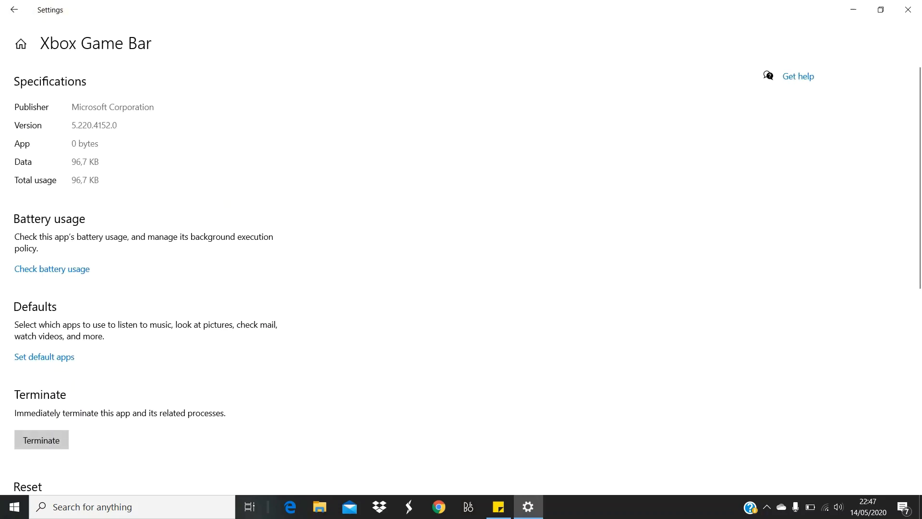
scroll(462, 289, down, 5)
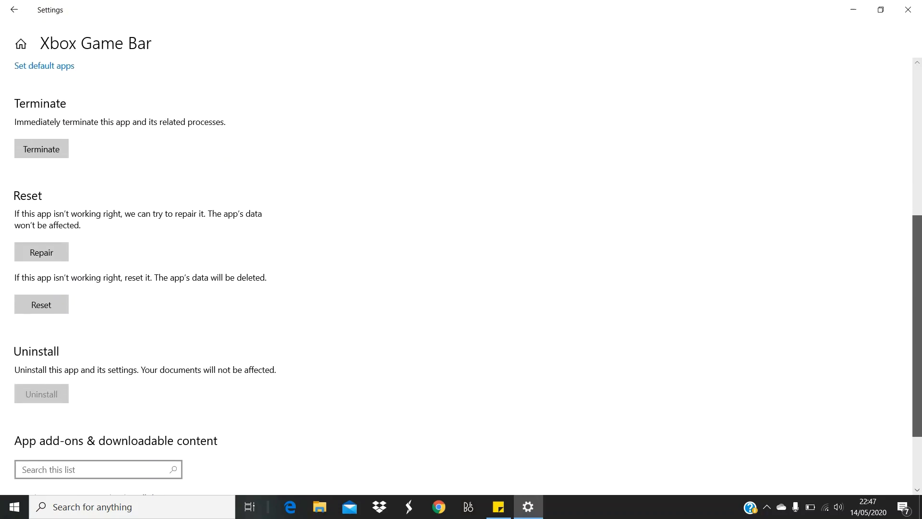
key(Tab)
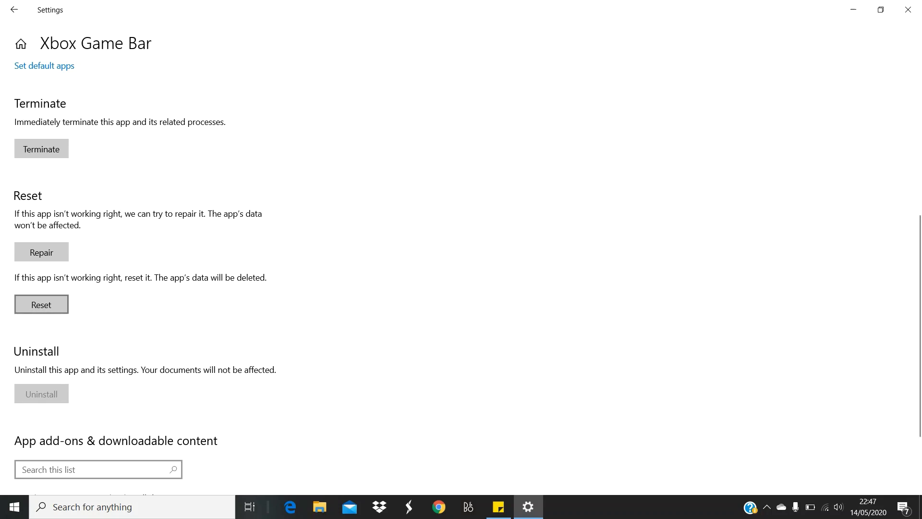
Dismiss the Start menu and close the Settings window to the desktop.
key(super)
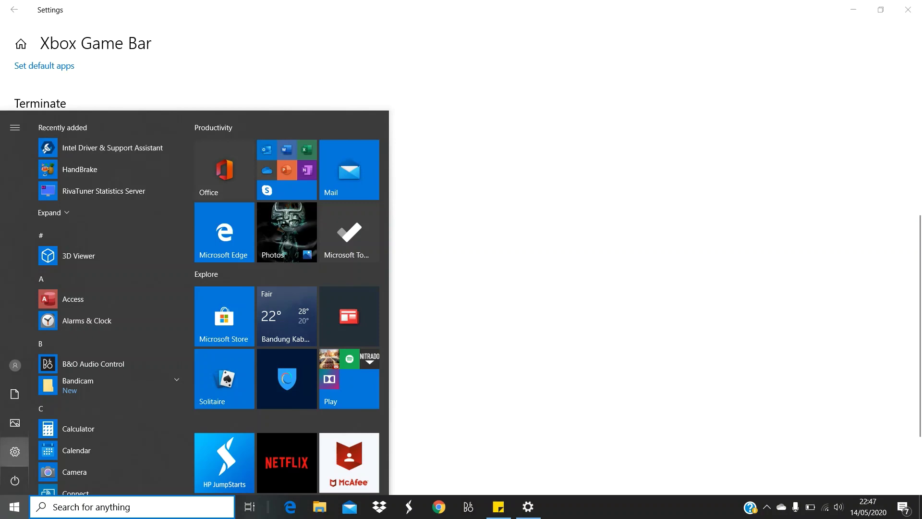
key(Escape)
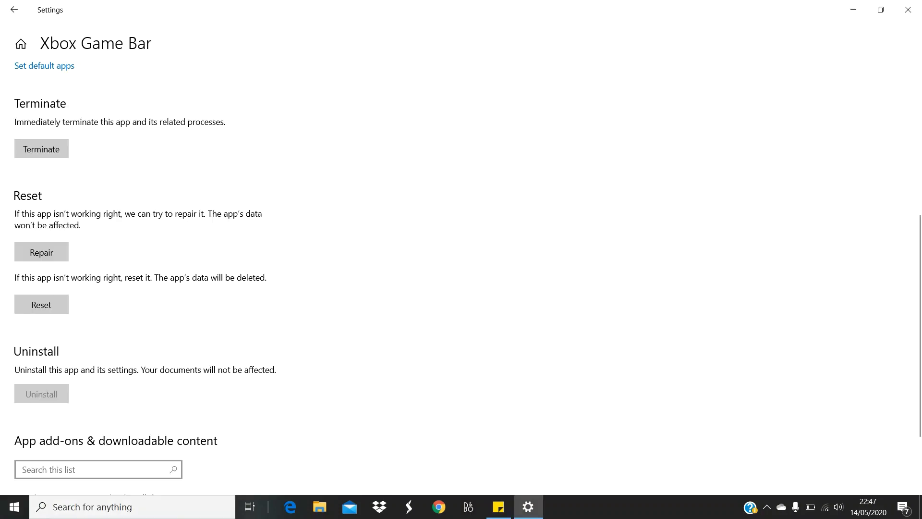
click(908, 9)
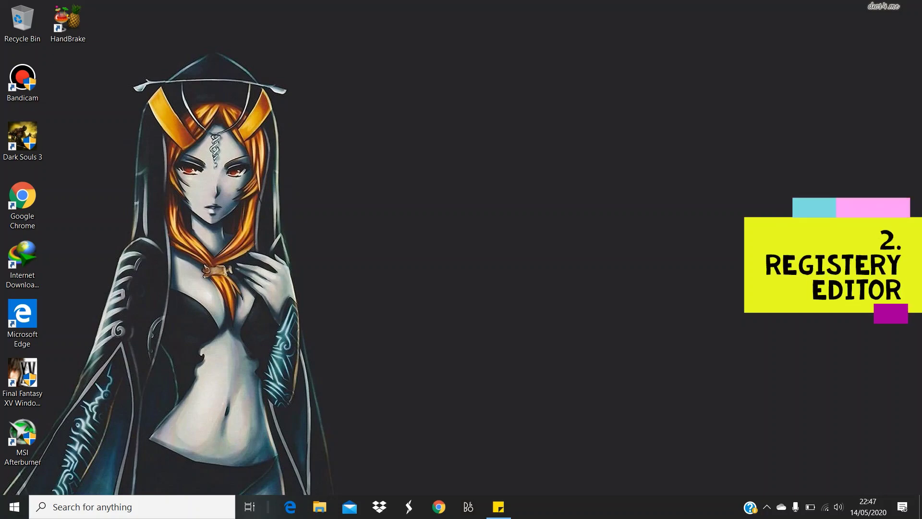
Search for 'rege' from the Start key and launch Registry Editor.
key(super)
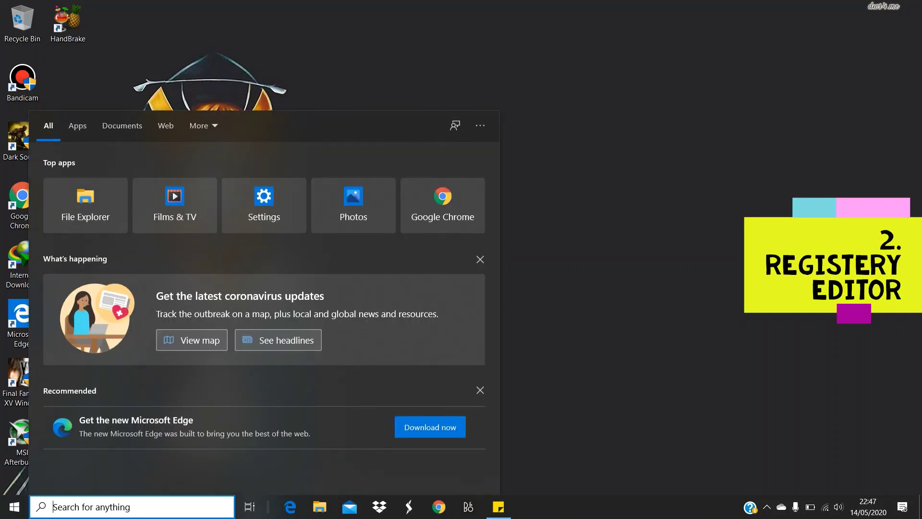
text(reg)
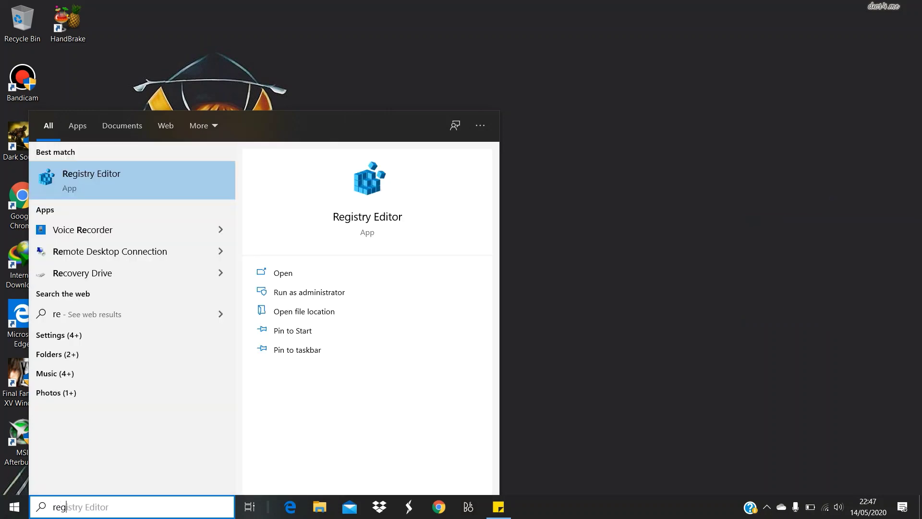
text(e)
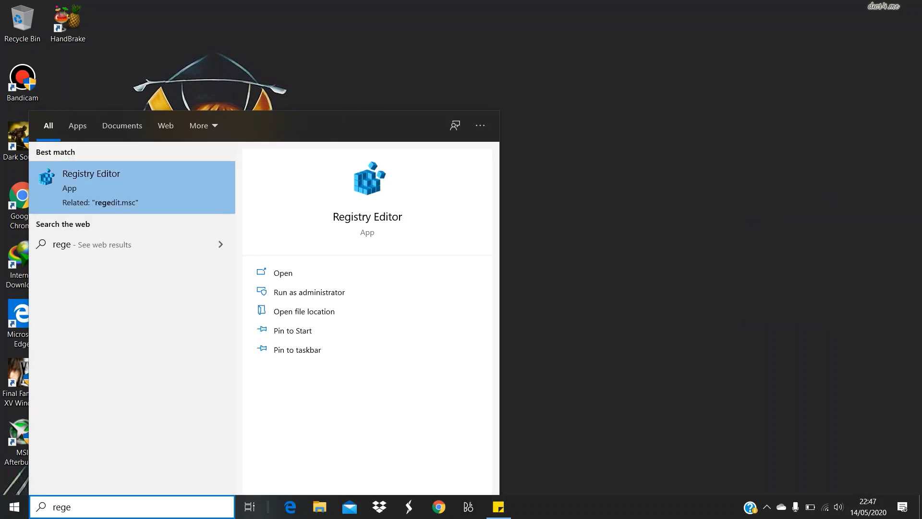
key(Return)
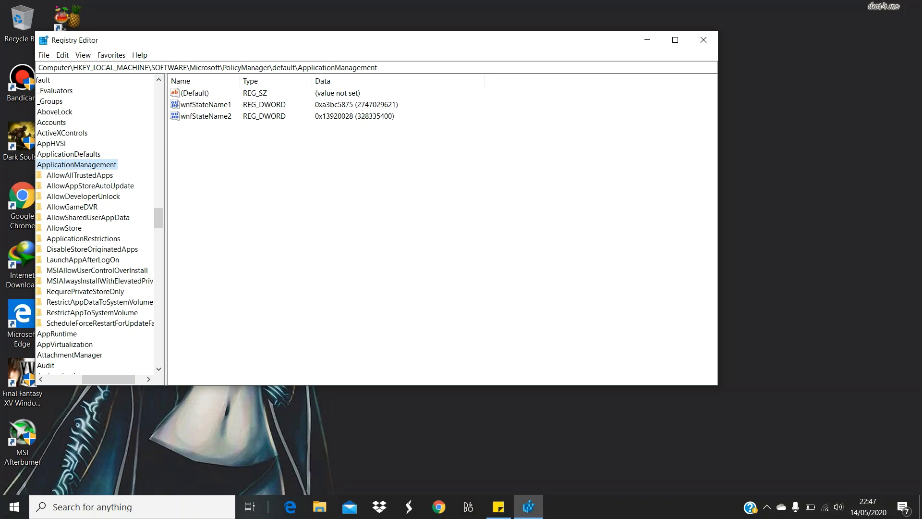
drag(109, 379, 72, 379)
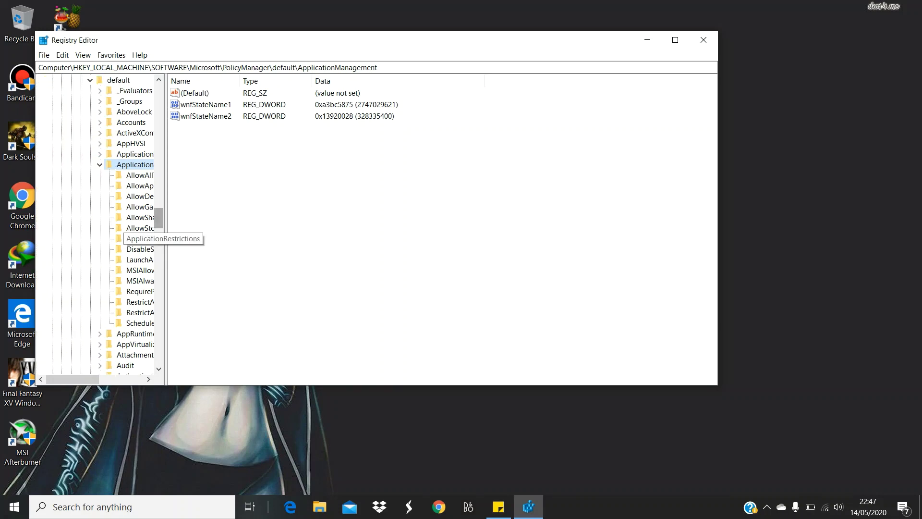
scroll(102, 227, up, 20)
scroll(101, 227, up, 20)
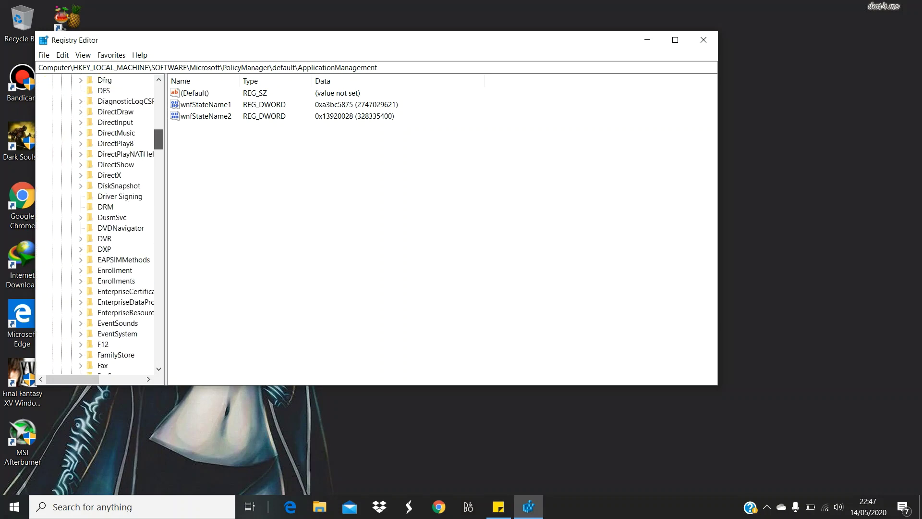
scroll(101, 226, up, 20)
scroll(101, 227, up, 8)
mouse_move(159, 94)
mouse_down()
mouse_move(158, 219)
mouse_move(158, 95)
mouse_up()
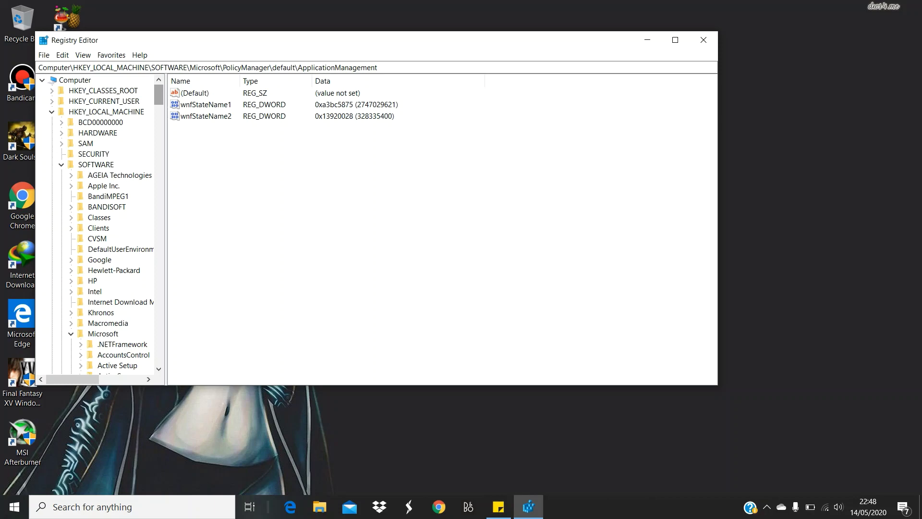
Navigate HKEY_LOCAL_MACHINE > SOFTWARE > Microsoft and select the PolicyManager key.
click(107, 112)
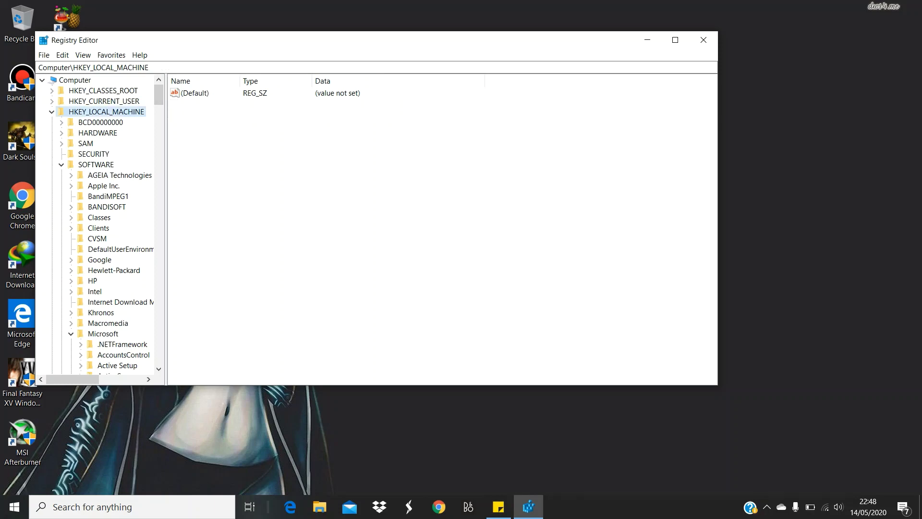
key(Down)
key(Down)
key(Down)
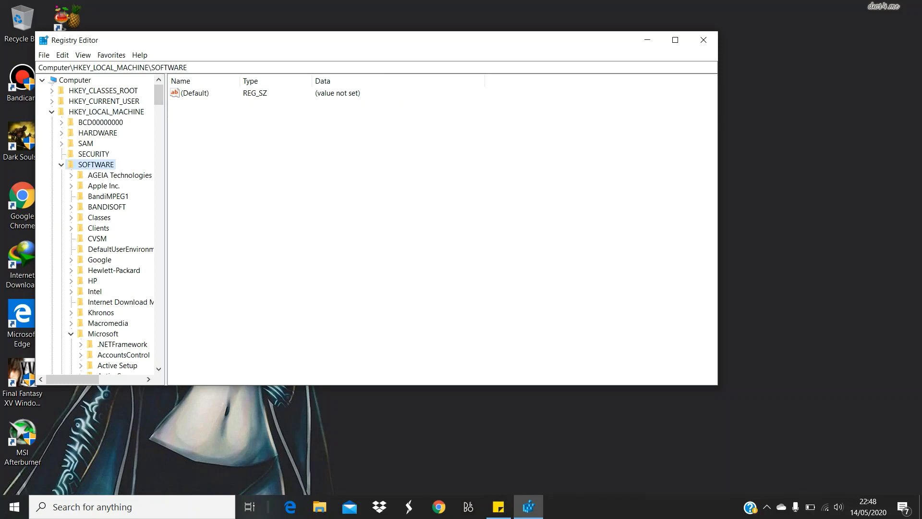
scroll(159, 101, down, 4)
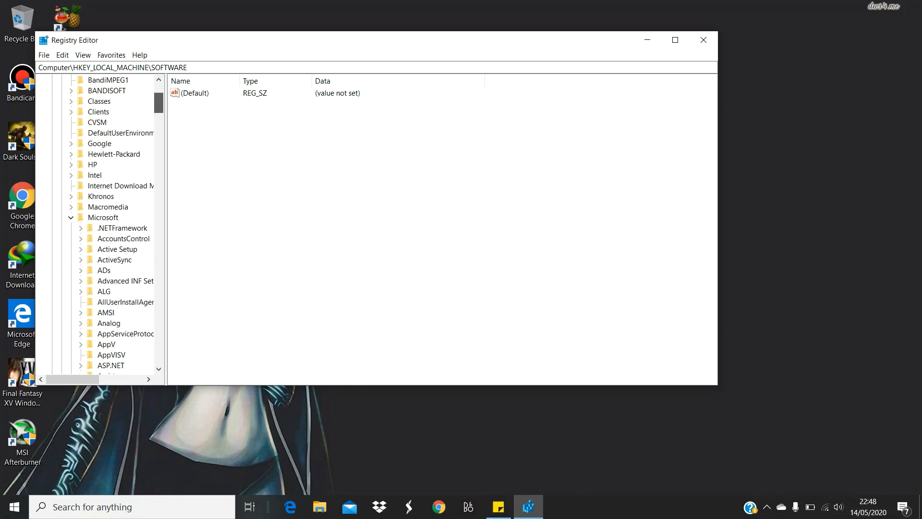
scroll(159, 101, down, 1)
scroll(101, 223, down, 3)
scroll(101, 223, down, 2)
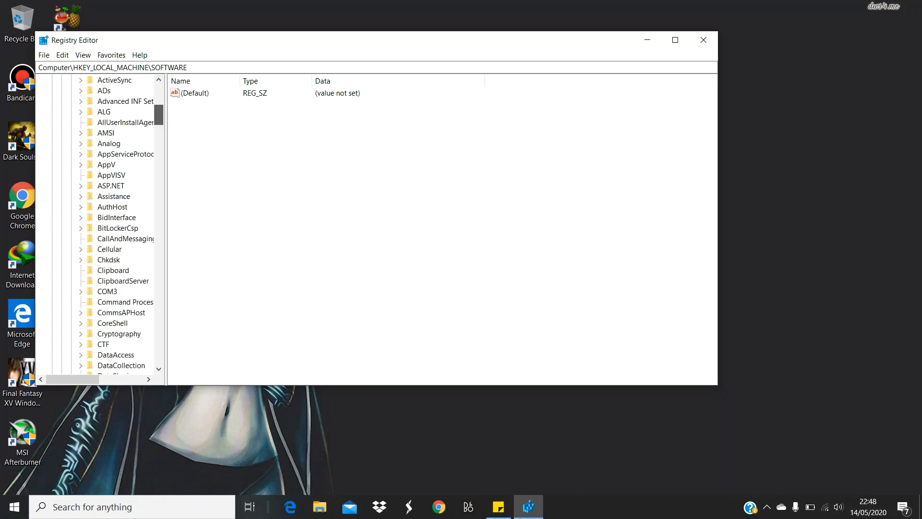
scroll(101, 223, down, 3)
scroll(101, 223, up, 4)
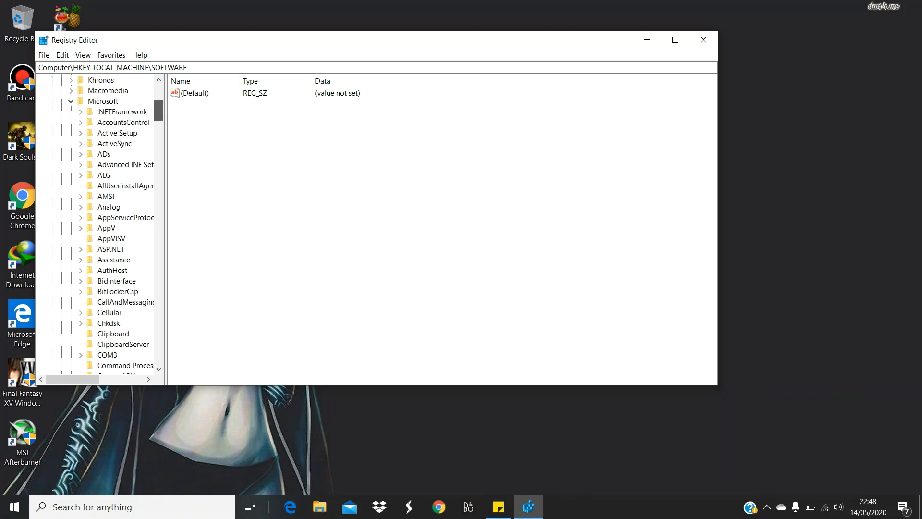
scroll(101, 224, down, 15)
scroll(101, 223, down, 12)
scroll(101, 224, up, 12)
scroll(101, 224, up, 16)
scroll(100, 224, up, 2)
scroll(102, 223, down, 1)
click(102, 133)
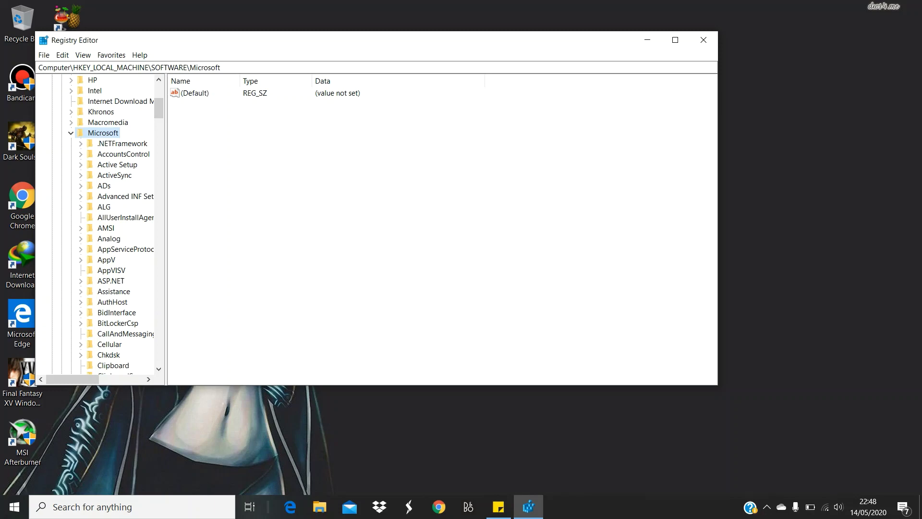
drag(160, 108, 159, 197)
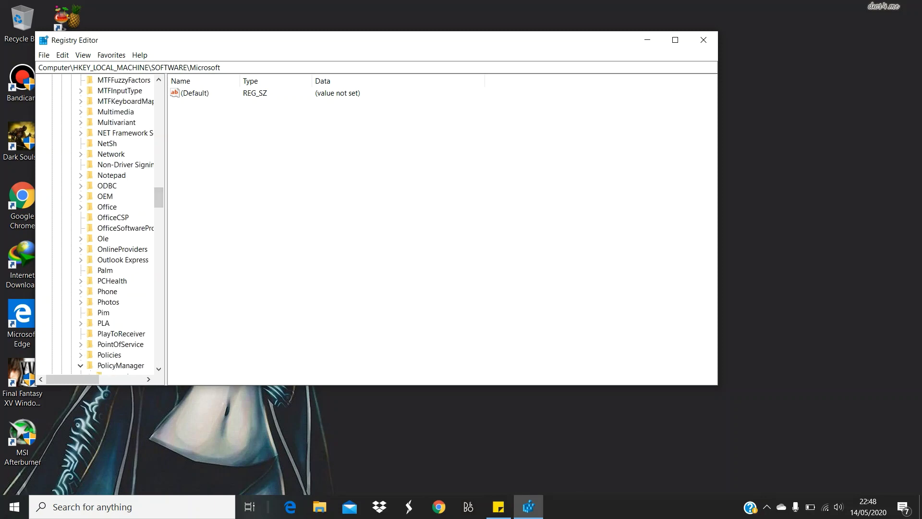
drag(159, 197, 158, 205)
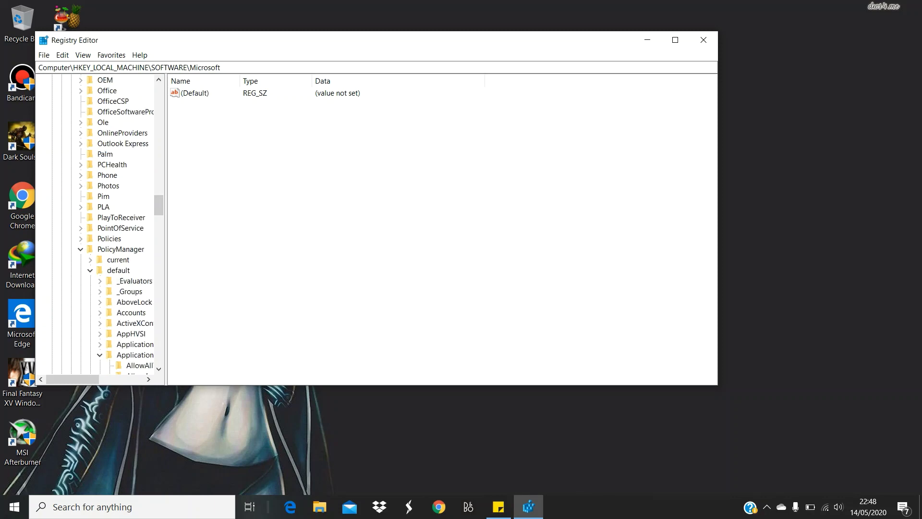
click(121, 248)
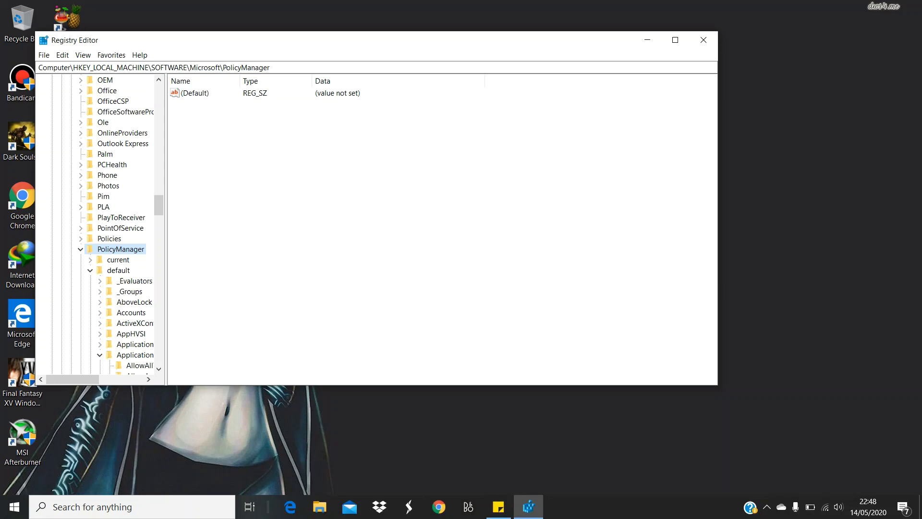
Step down into PolicyManager's default key and then ApplicationManagement.
key(Down)
key(Down)
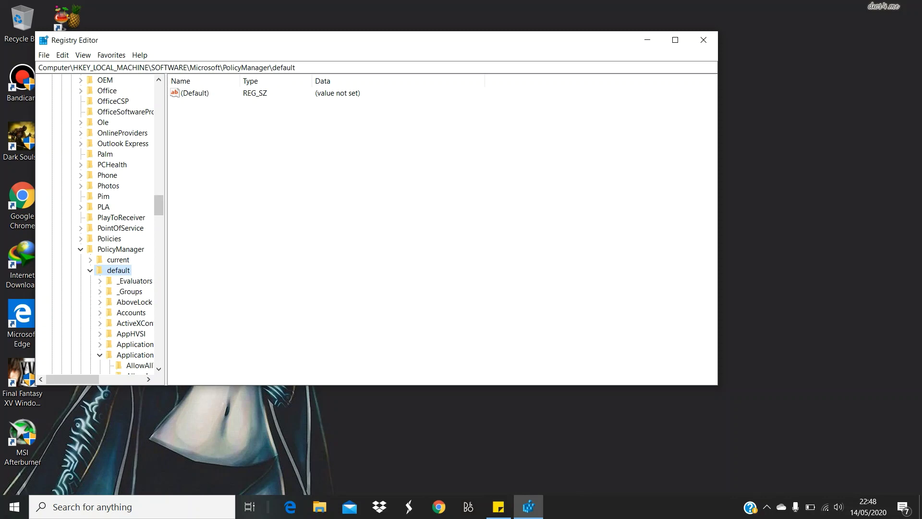
key(Down)
key(Down)
key(Down)
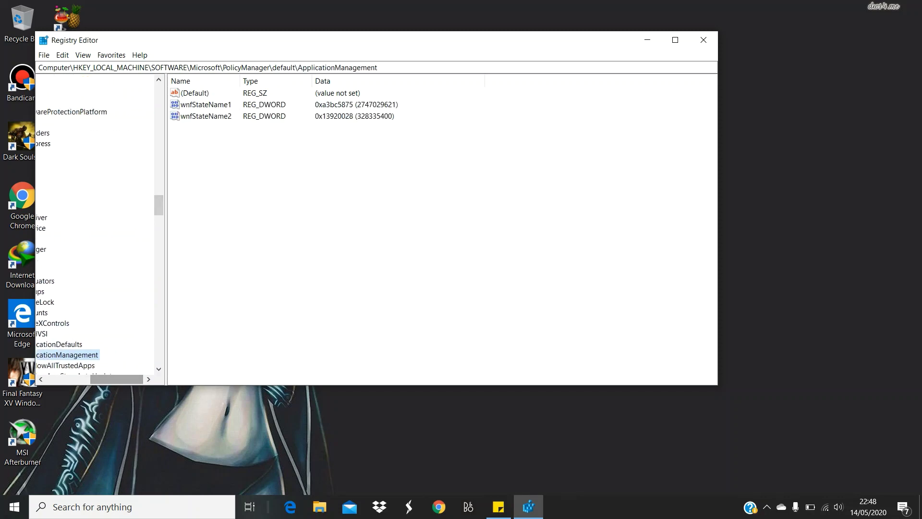
scroll(101, 224, down, 9)
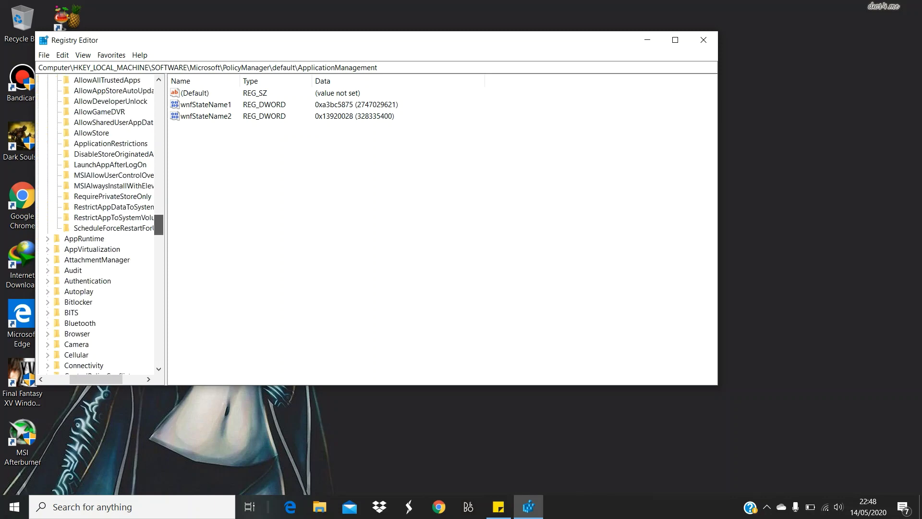
scroll(101, 224, up, 3)
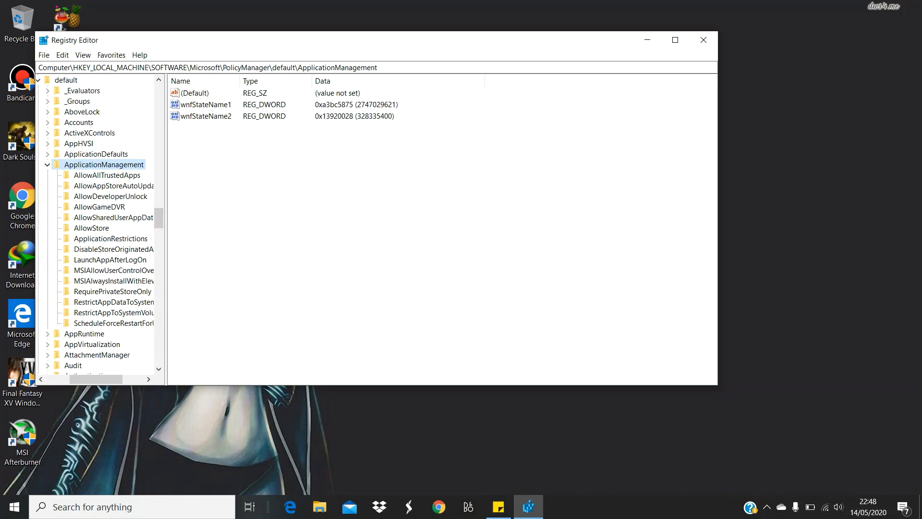
Select the AllowGameDVR key and dismiss an accidental context menu on its values list.
key(Down)
key(Down)
key(Down)
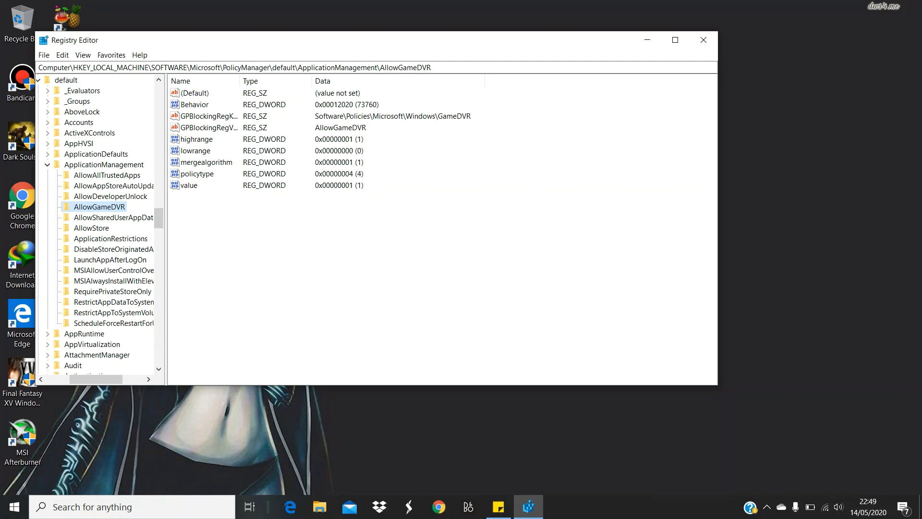
right_click(263, 186)
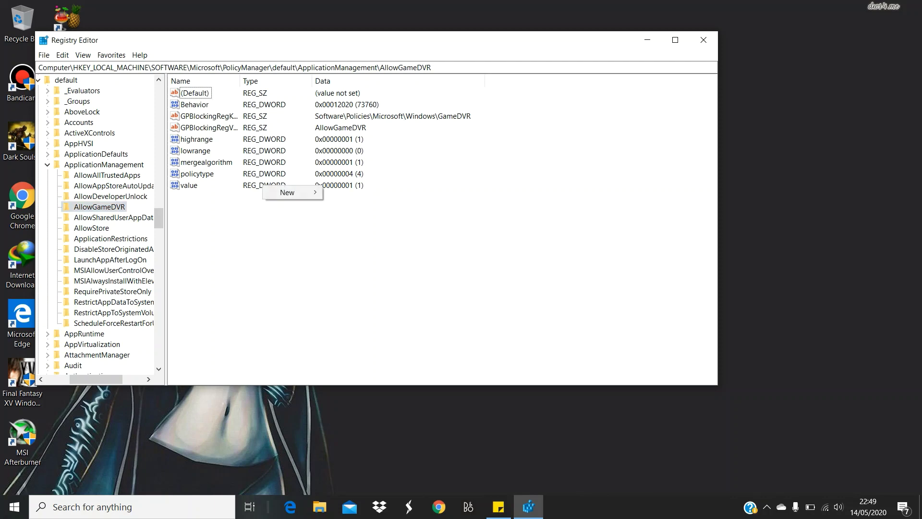
key(Escape)
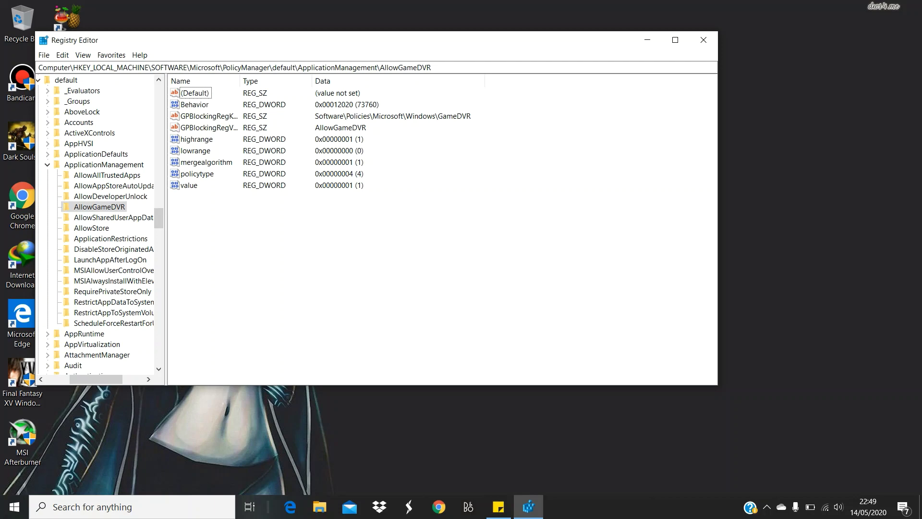
Select the 'value' entry and choose Modify to edit its data.
key(End)
key(shift+F10)
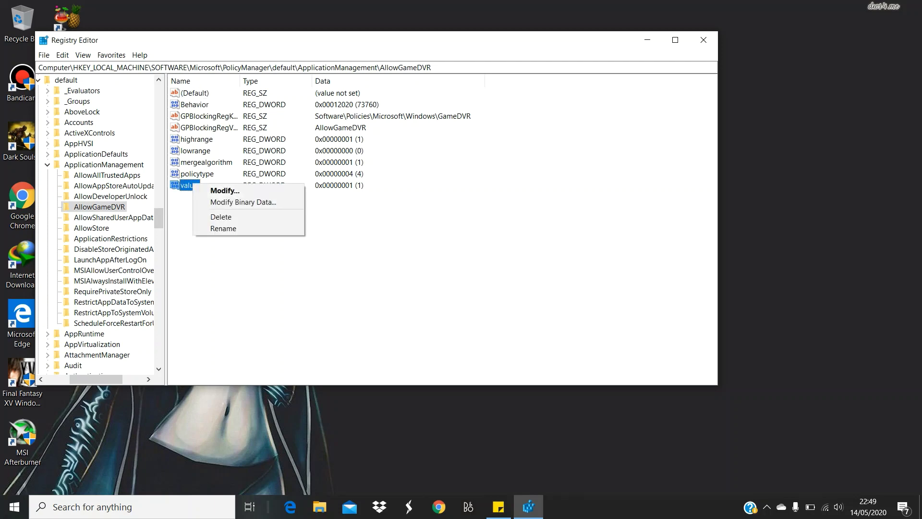
key(Down)
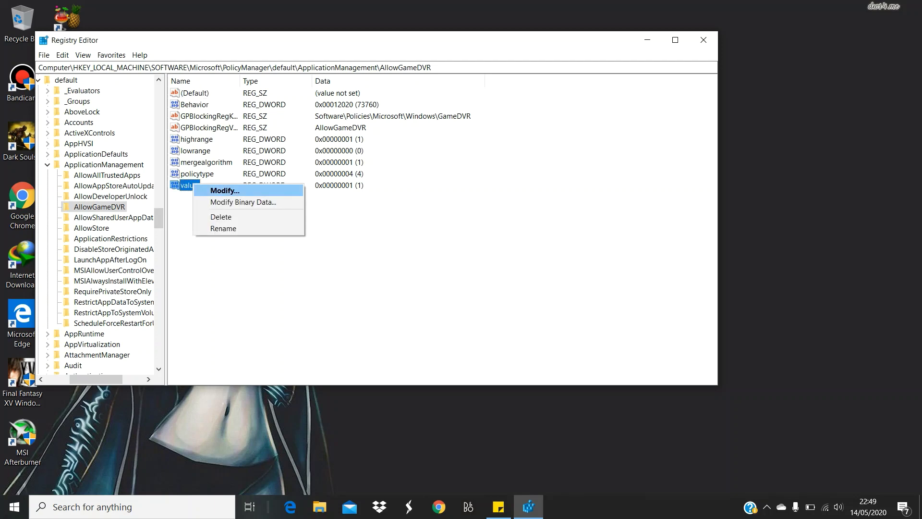
key(Return)
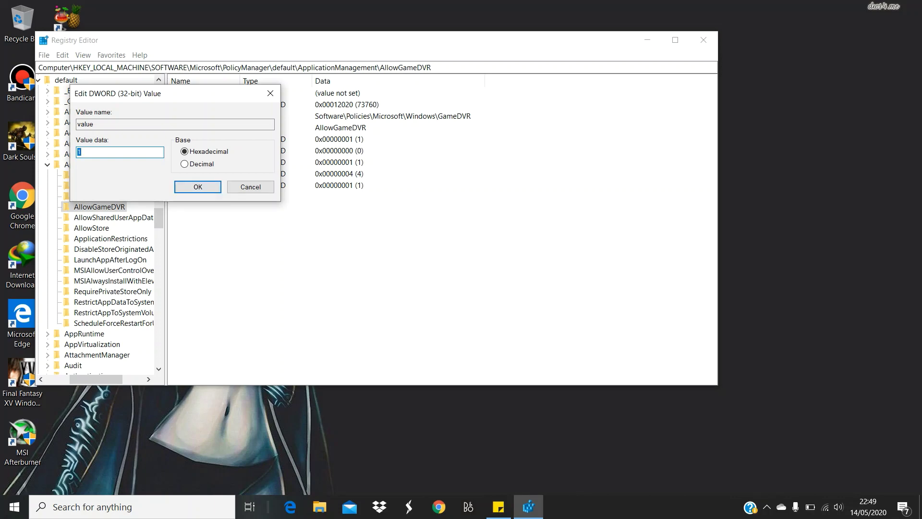
text(1)
Replace the Value data with 1 and confirm the Edit DWORD dialog.
key(BackSpace)
text(1)
key(Return)
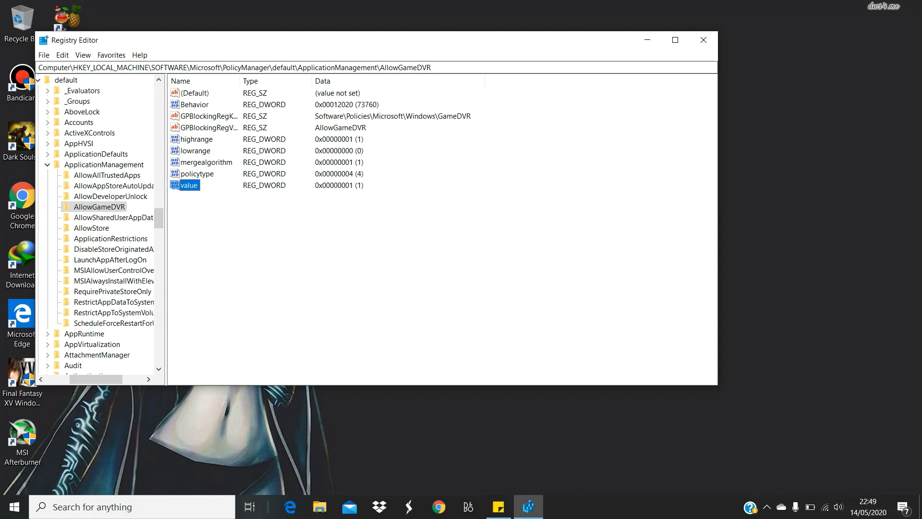
Close Registry Editor and dismiss the Start menu to show the desktop.
click(704, 40)
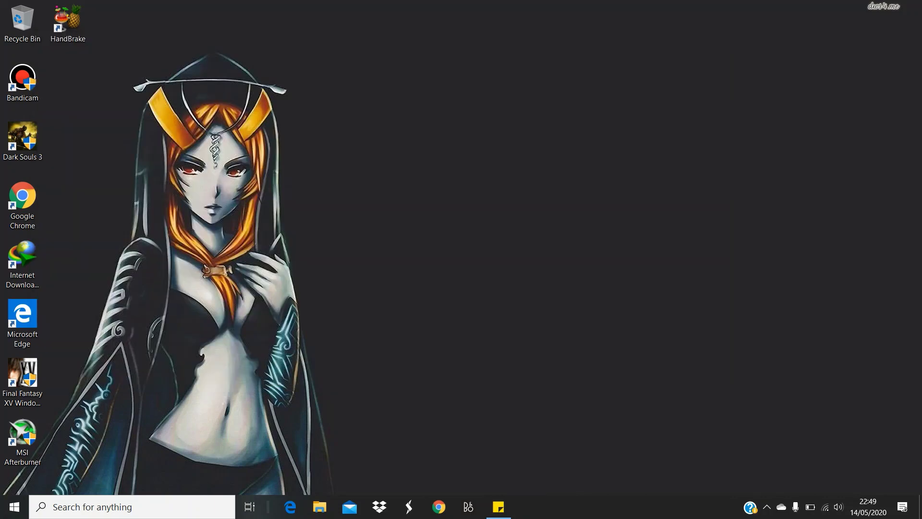
click(15, 506)
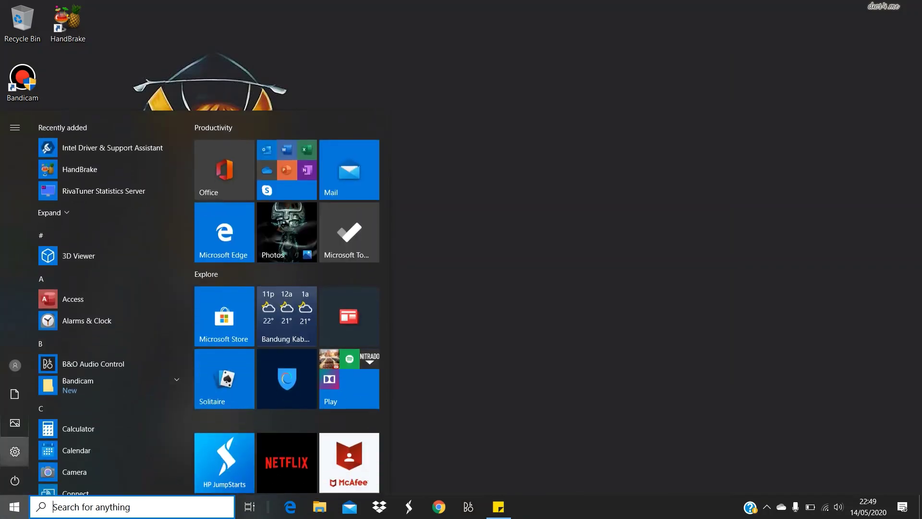
key(Escape)
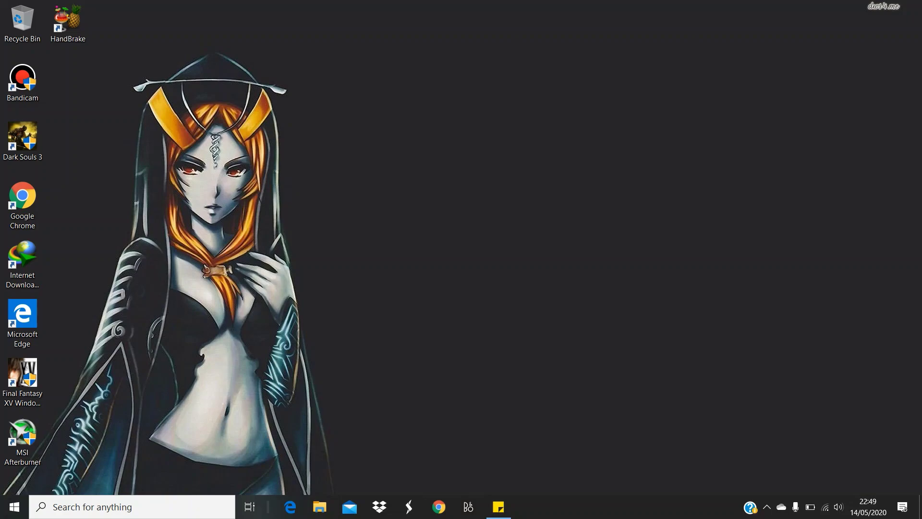
key(super+g)
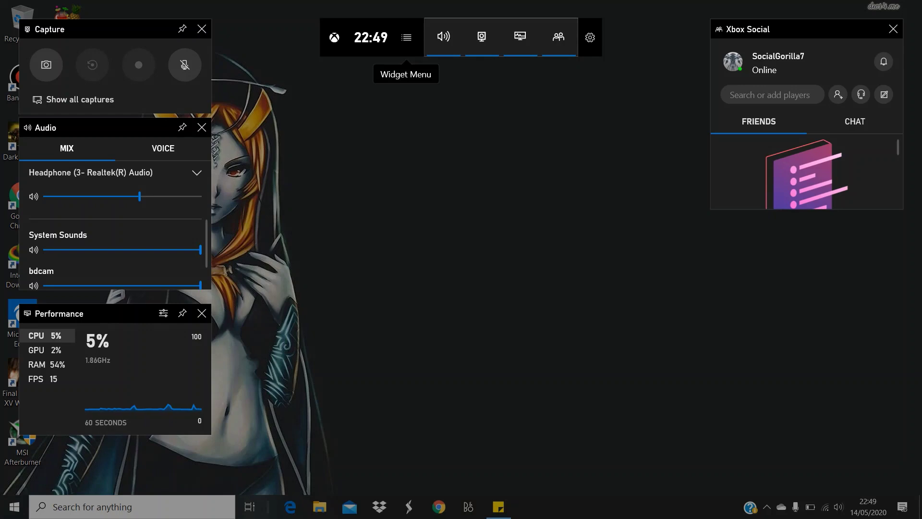
key(super+g)
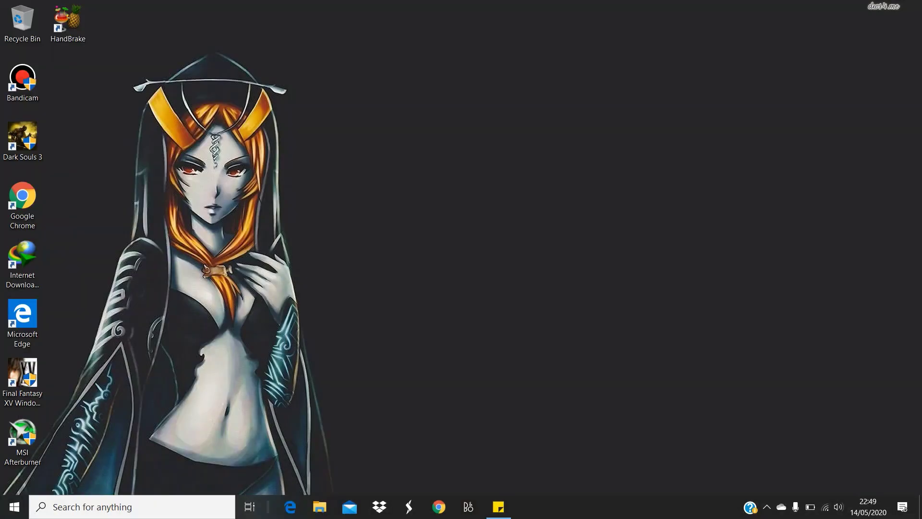
key(super+g)
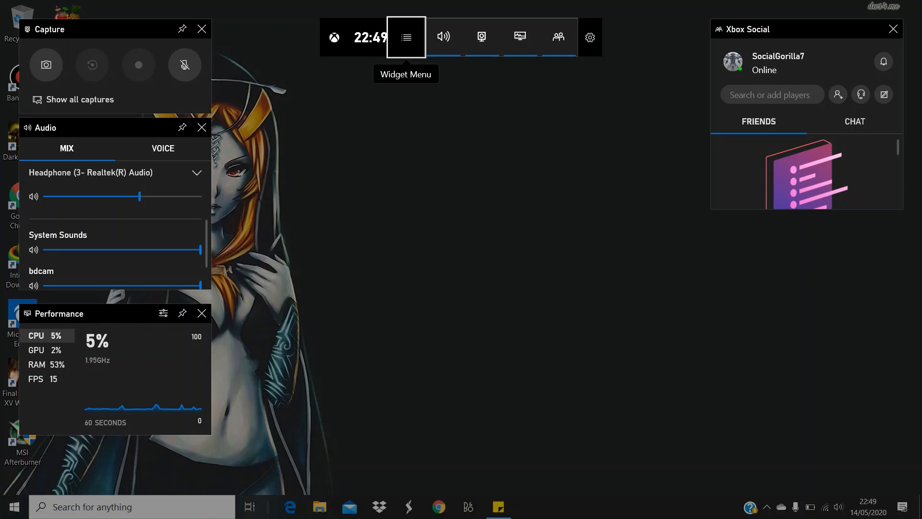
key(super+g)
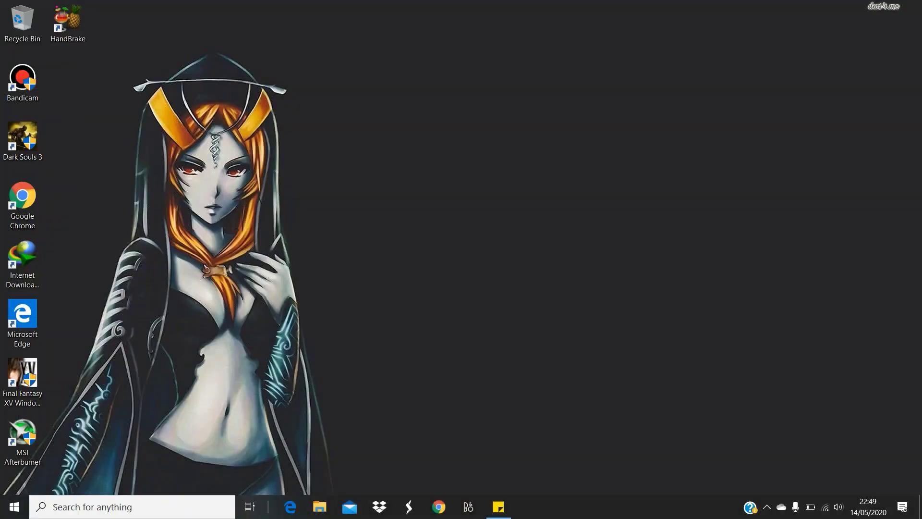